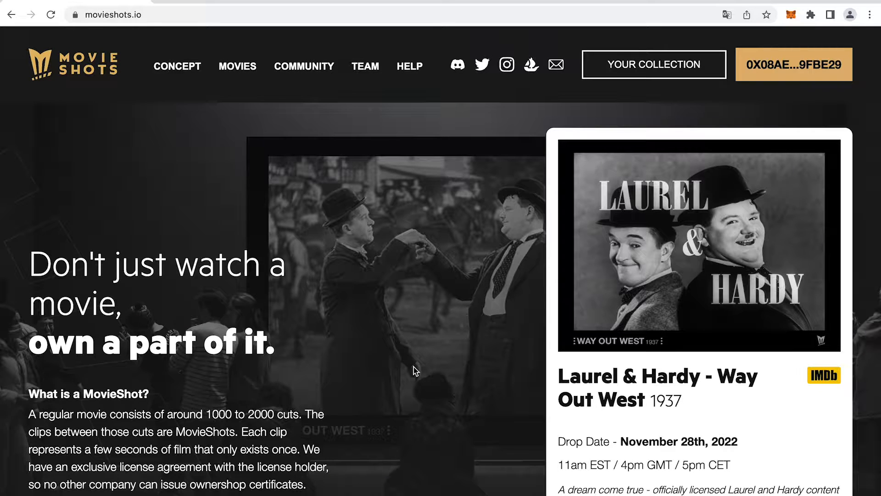
Preview buying ETH via MoonPay from the wallet popup and reveal the minted MovieShot #78.
left_click(790, 15)
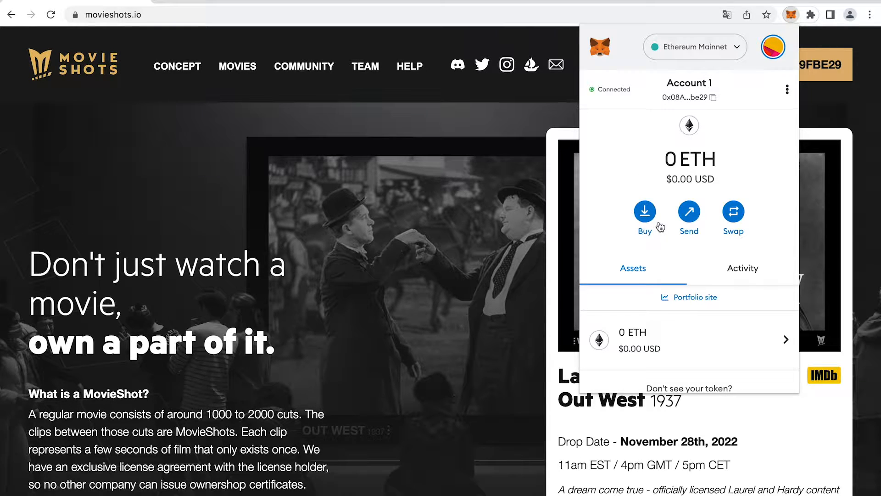
left_click(645, 211)
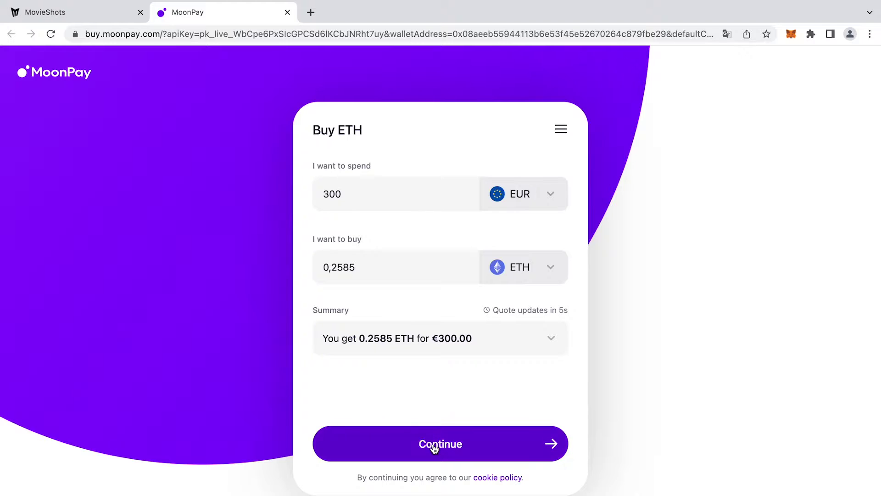
left_click(435, 444)
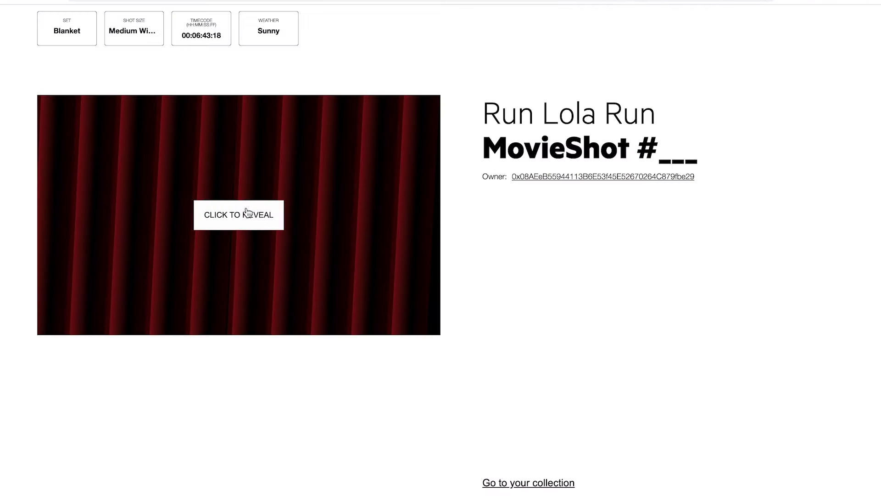
left_click(246, 212)
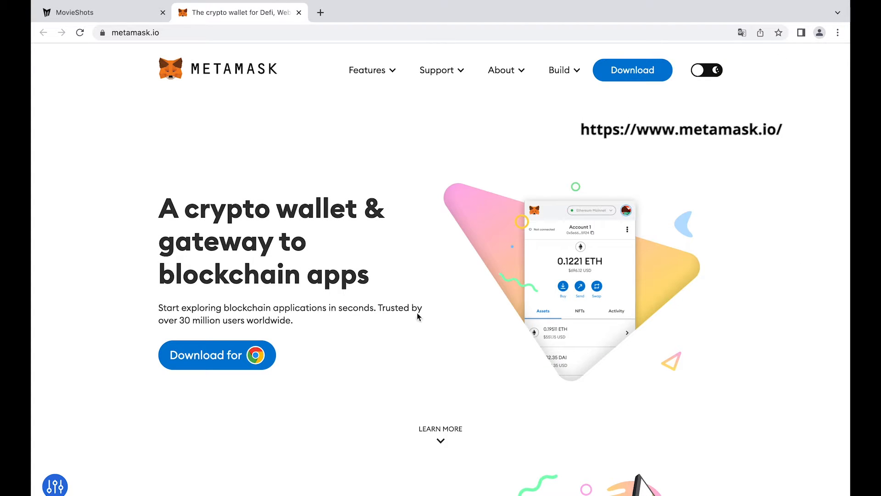
Add the MetaMask extension to Chrome from the Web Store and confirm the install.
left_click(199, 357)
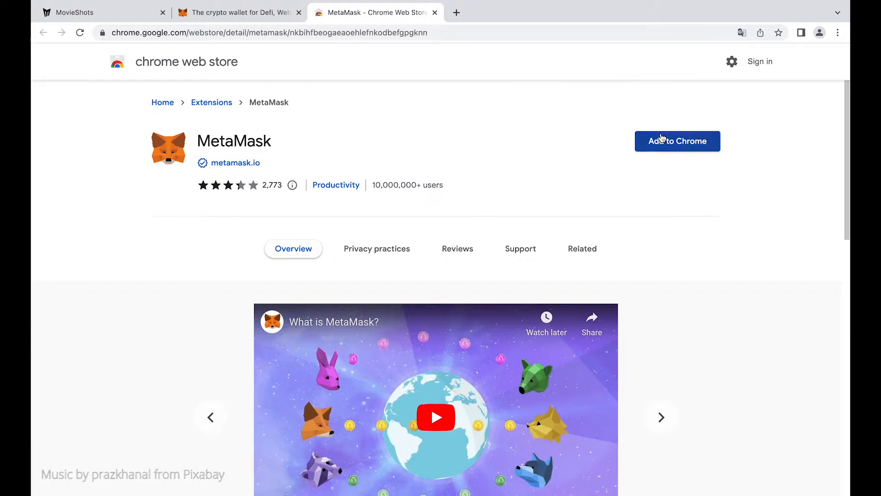
left_click(677, 140)
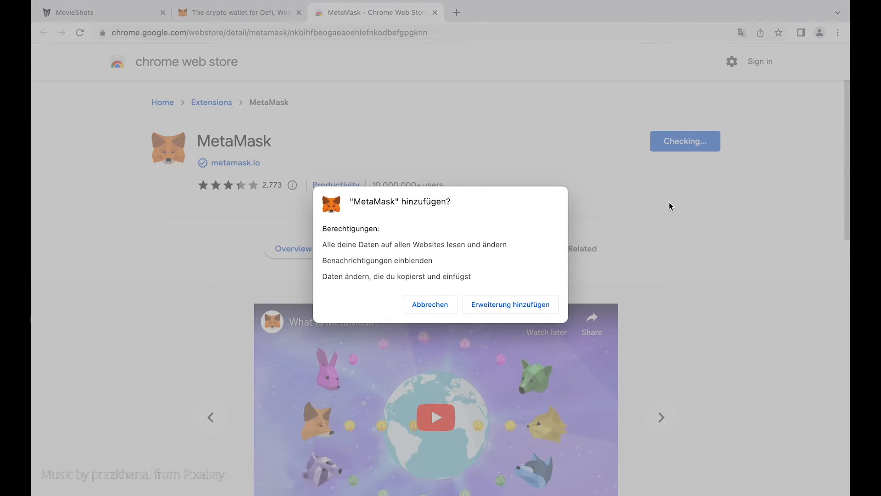
left_click(510, 305)
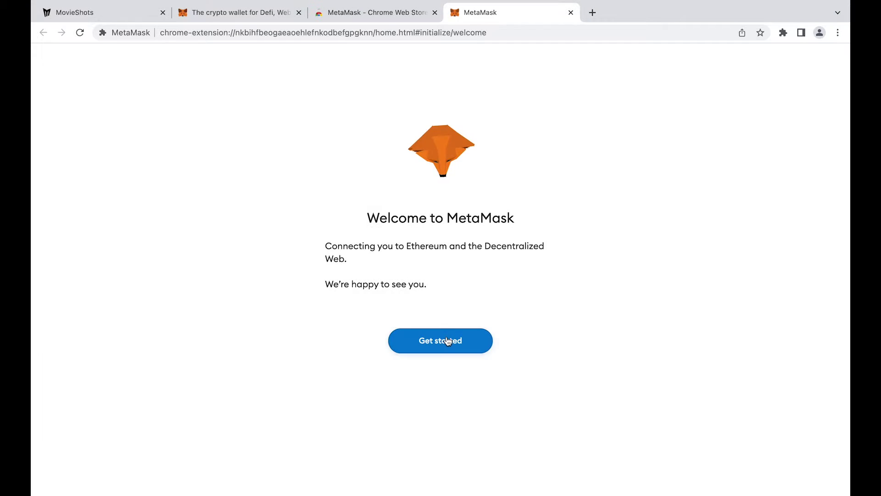
Create a new MetaMask wallet with a confirmed password and accepted terms of use.
left_click(441, 340)
left_click(542, 287)
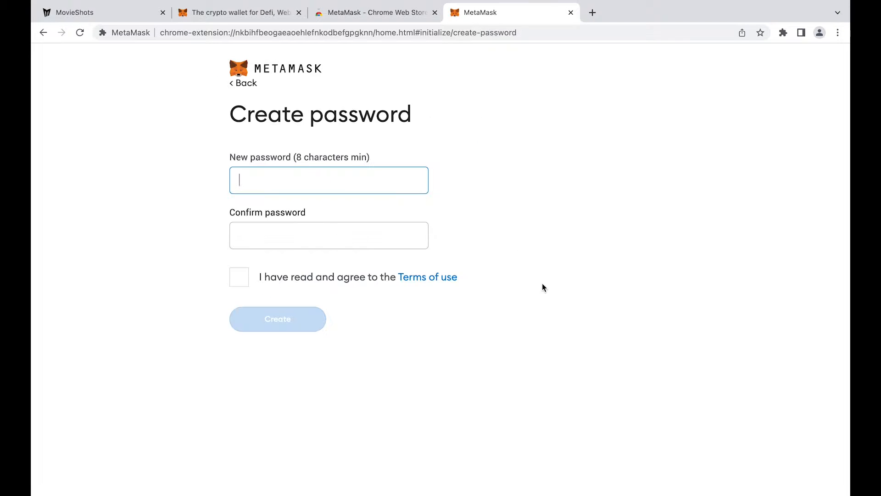
type("••••••")
left_click(377, 236)
type("•")
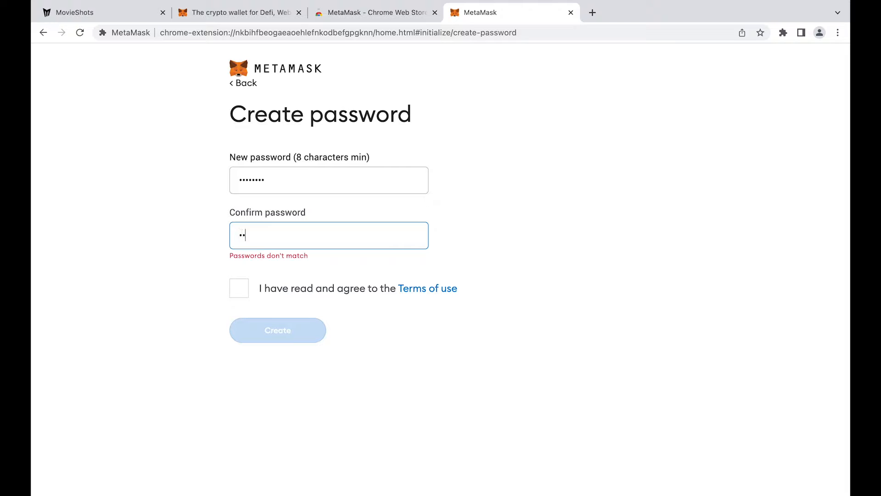
type("•••")
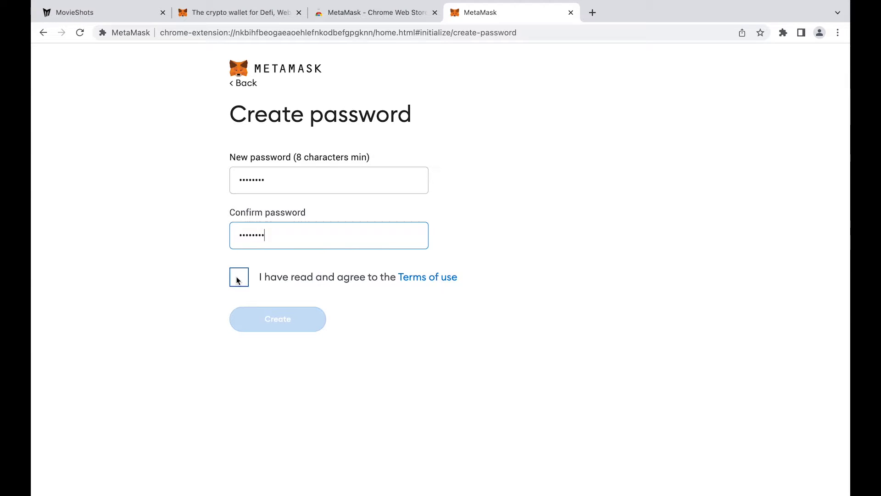
left_click(238, 277)
left_click(277, 319)
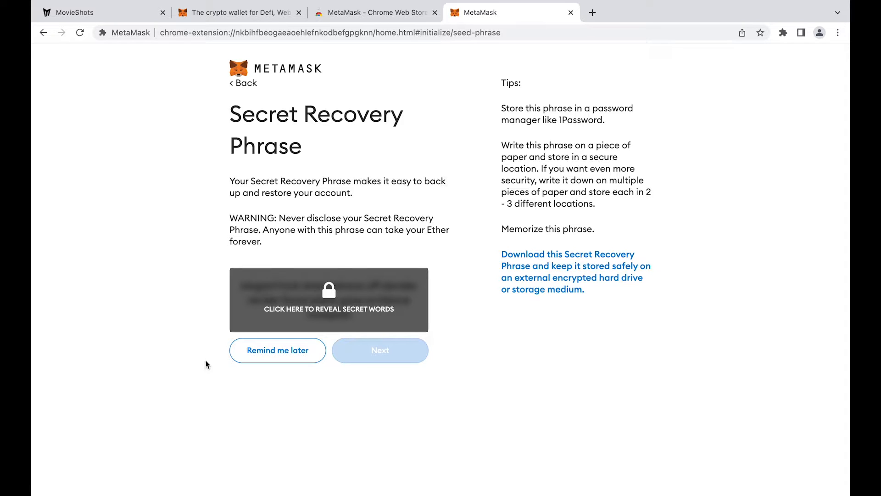
Reveal the secret recovery words and proceed to the phrase confirmation page.
left_click(285, 300)
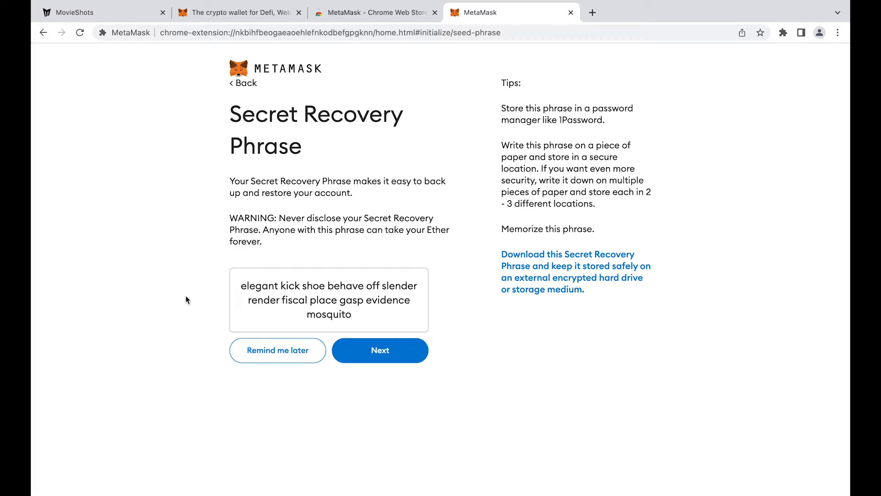
left_click(389, 352)
left_click(349, 299)
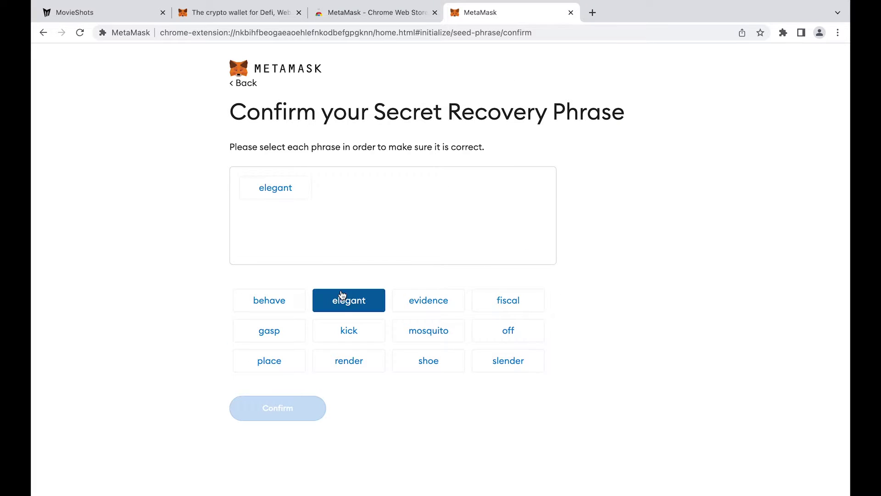
left_click(349, 329)
left_click(428, 359)
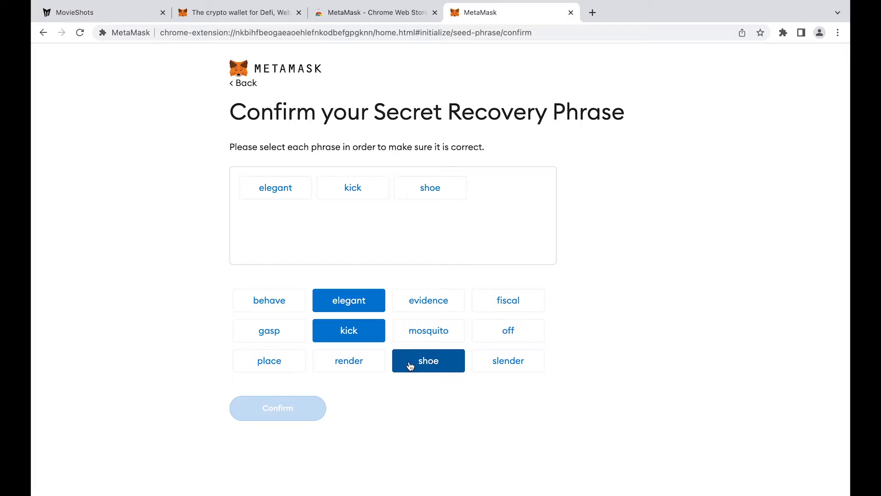
left_click(269, 300)
left_click(508, 330)
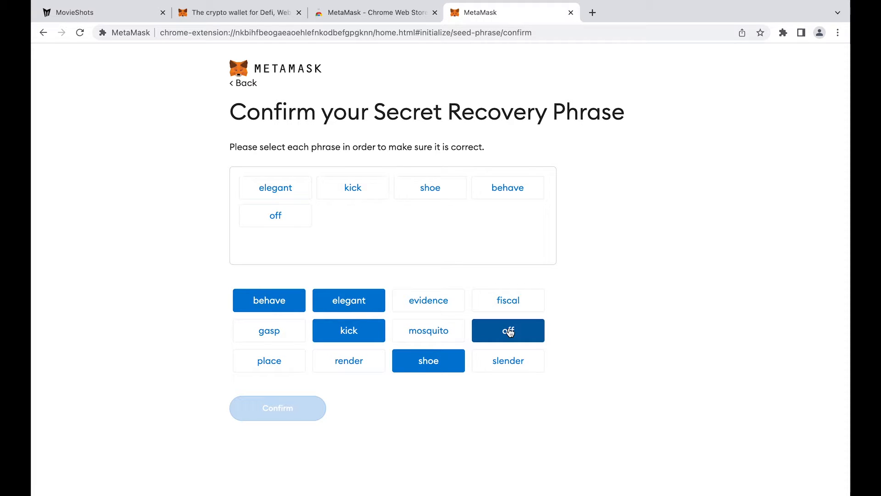
left_click(509, 360)
left_click(358, 359)
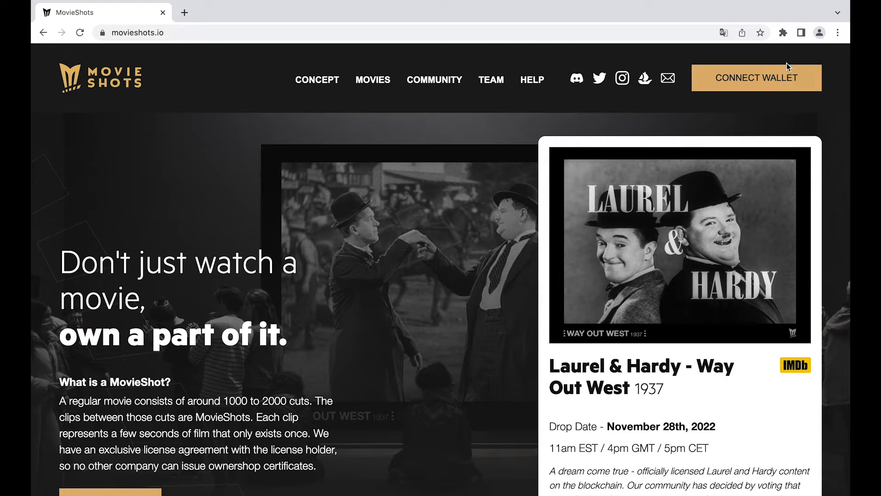
Pin the MetaMask extension to the browser toolbar.
left_click(783, 32)
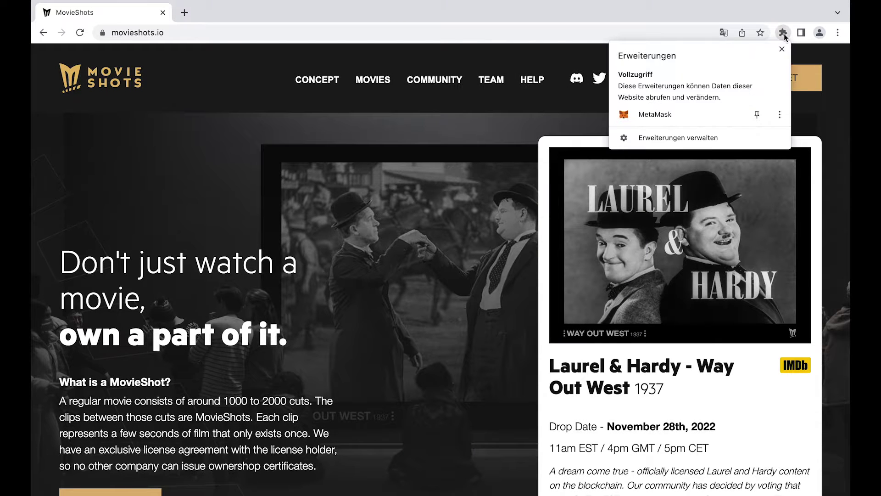
left_click(757, 117)
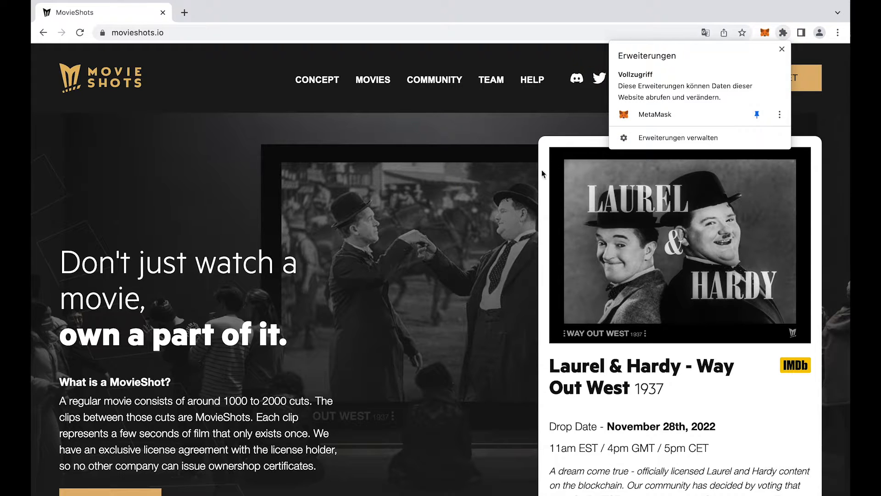
left_click(542, 169)
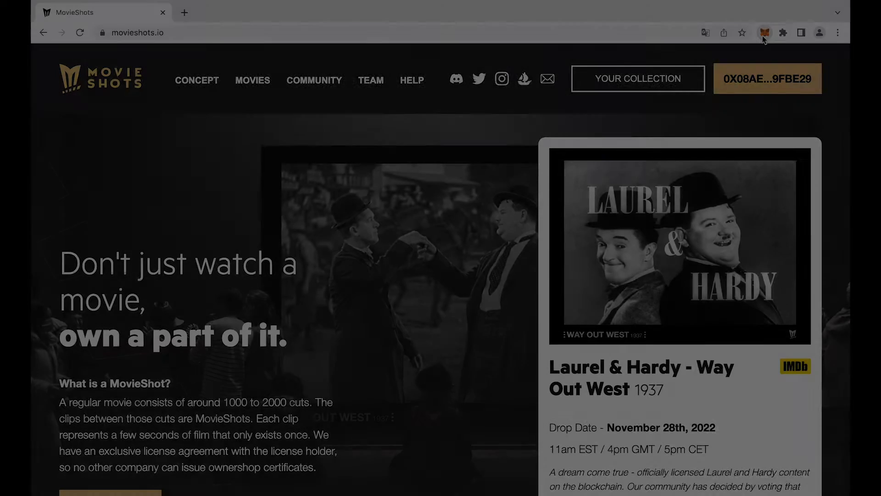
From the MetaMask popup, start buying ETH and continue to MoonPay.
left_click(764, 33)
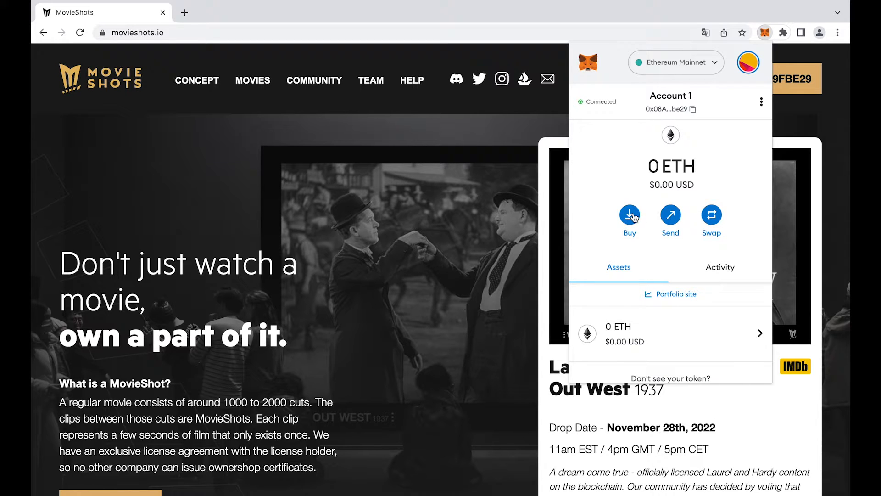
left_click(632, 217)
scroll(633, 212, "down", 4)
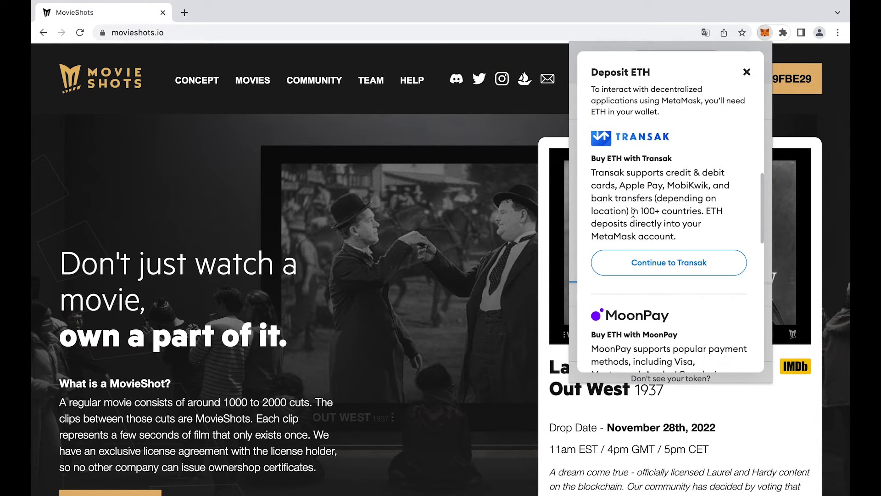
scroll(633, 212, "down", 3)
scroll(633, 212, "down", 2)
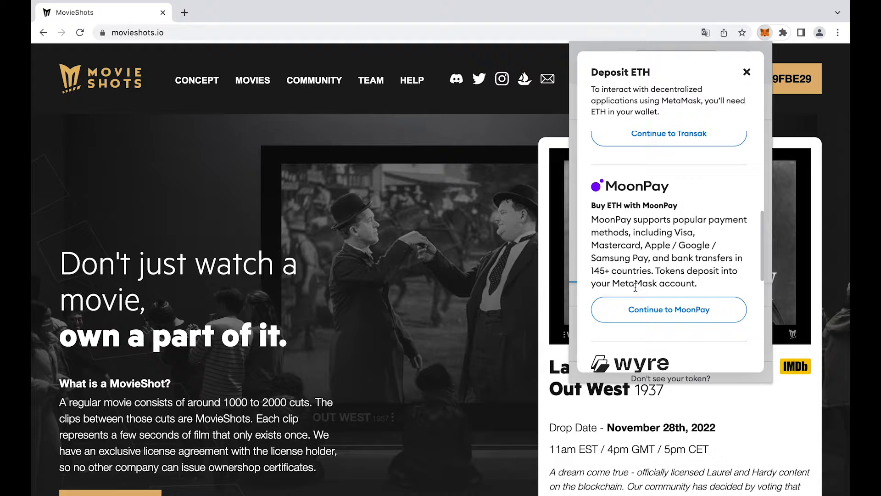
left_click(655, 311)
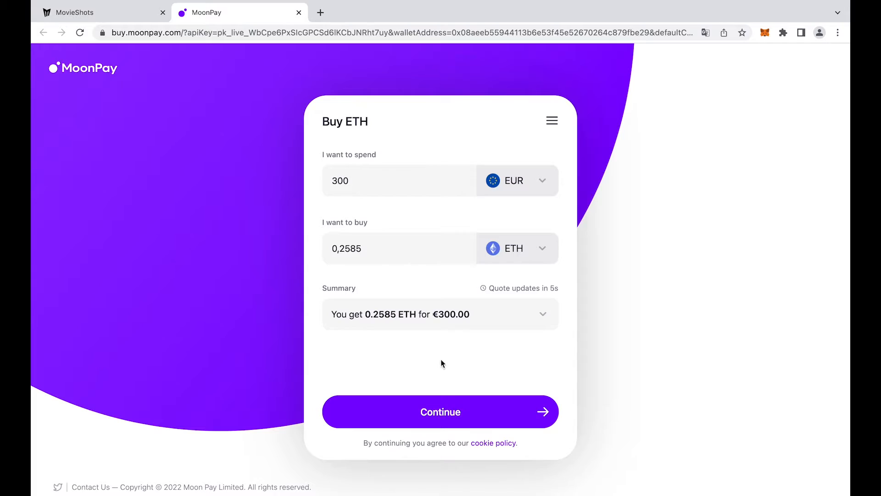
Proceed to MoonPay checkout for 0.2585 ETH at €300.
left_click(440, 411)
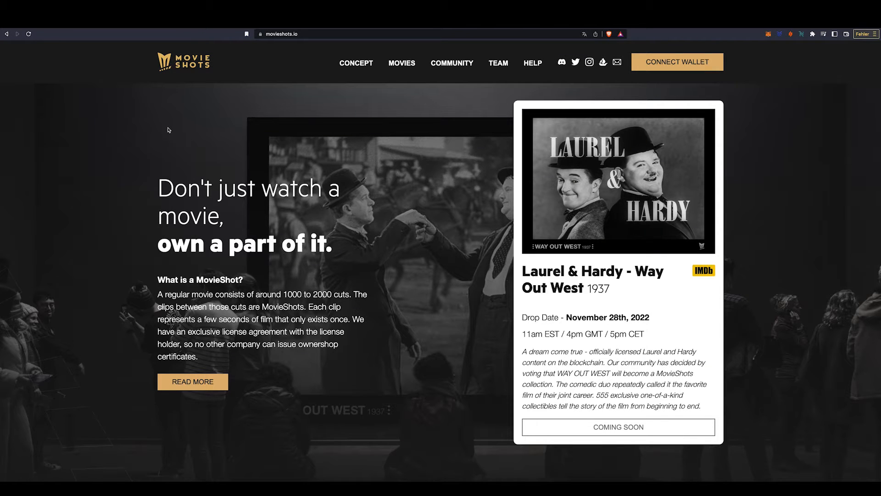
Go to the Movies list and choose Mint Now for the Run Lola Run collection.
left_click(401, 63)
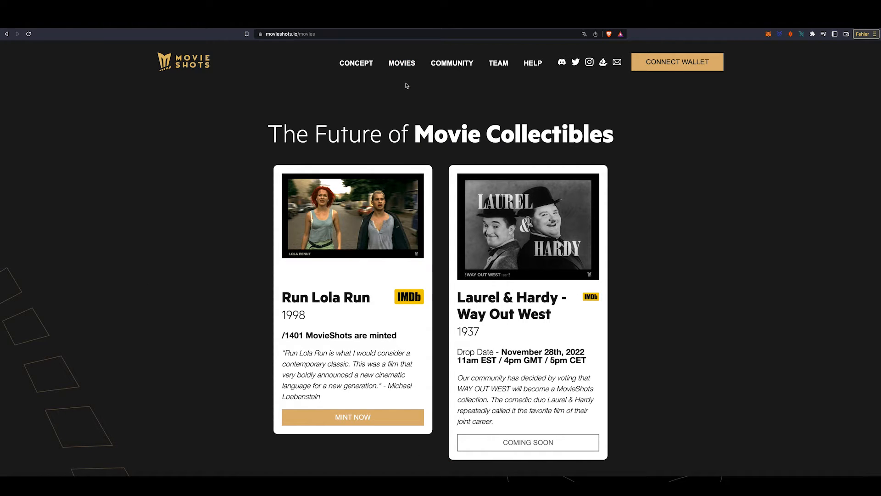
left_click(380, 422)
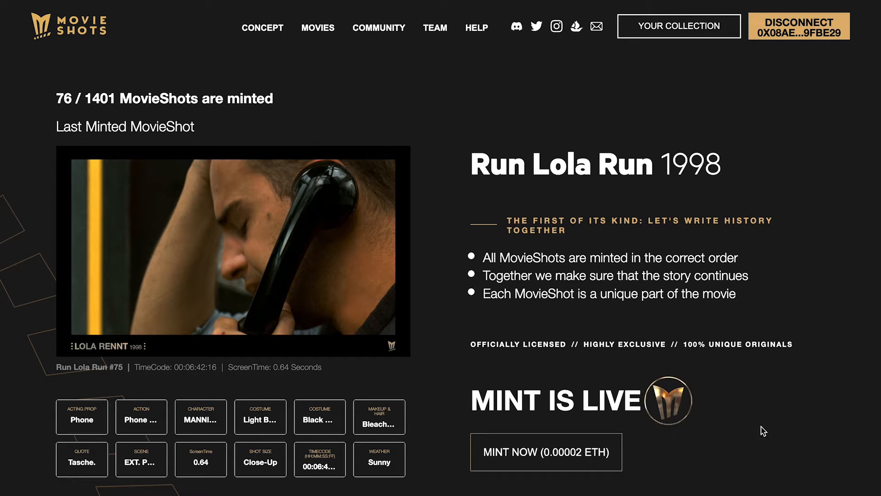
Mint 3 Run Lola Run MovieShots, agreeing to the terms and submitting the transaction.
left_click(585, 452)
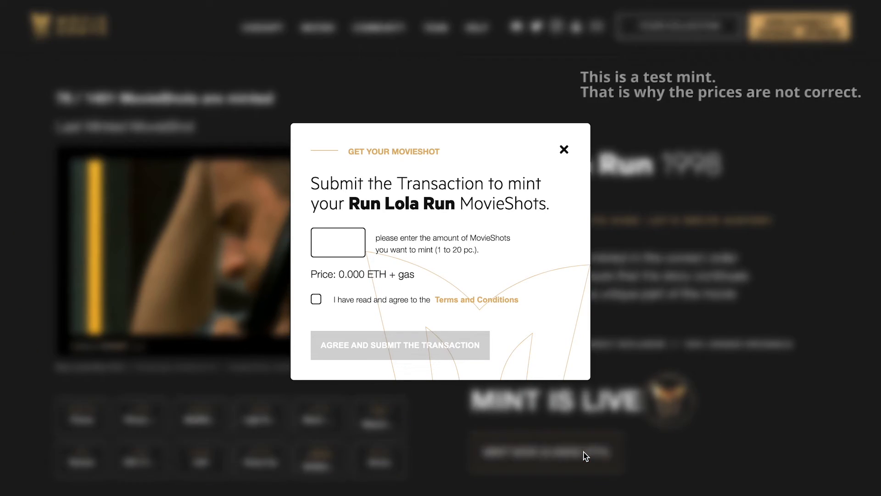
left_click(338, 242)
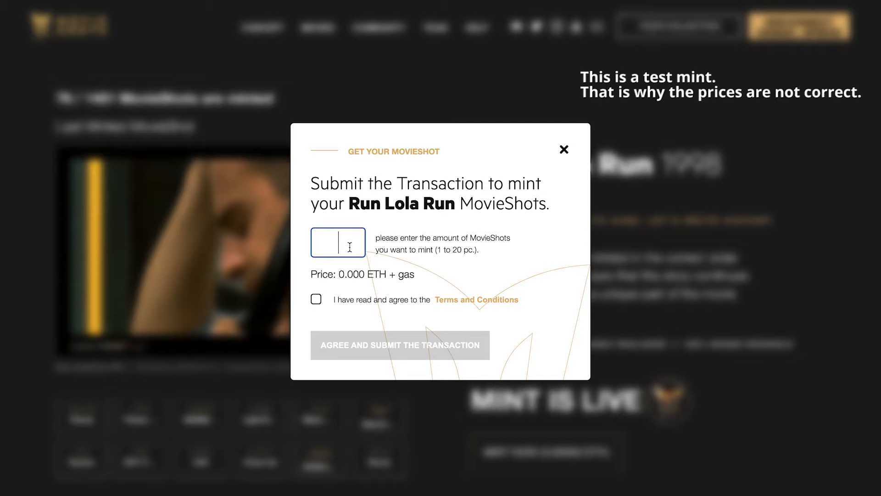
type("3")
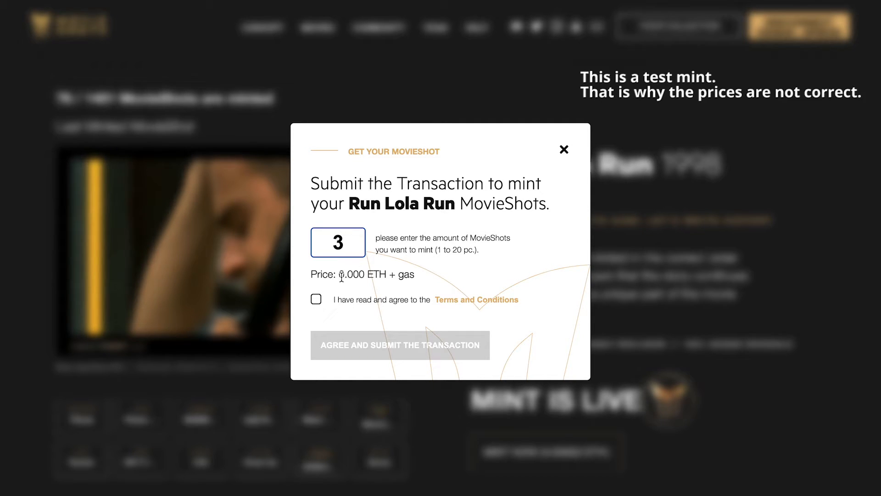
left_click(316, 300)
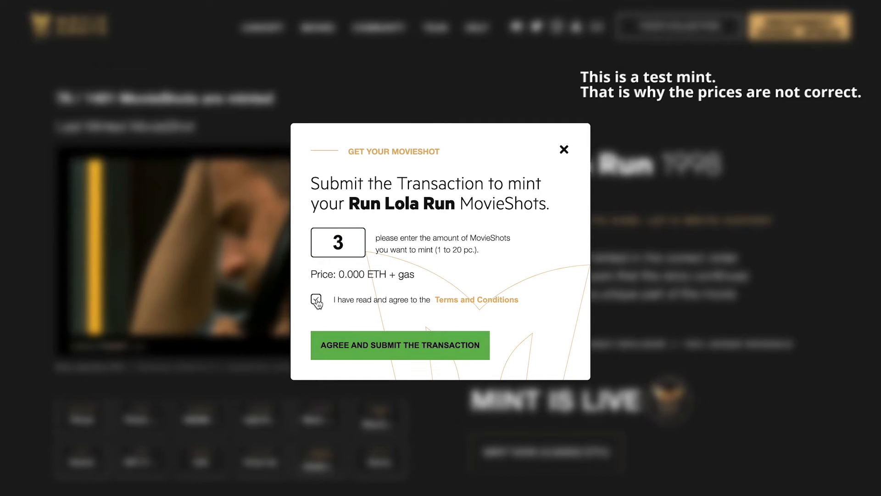
left_click(395, 340)
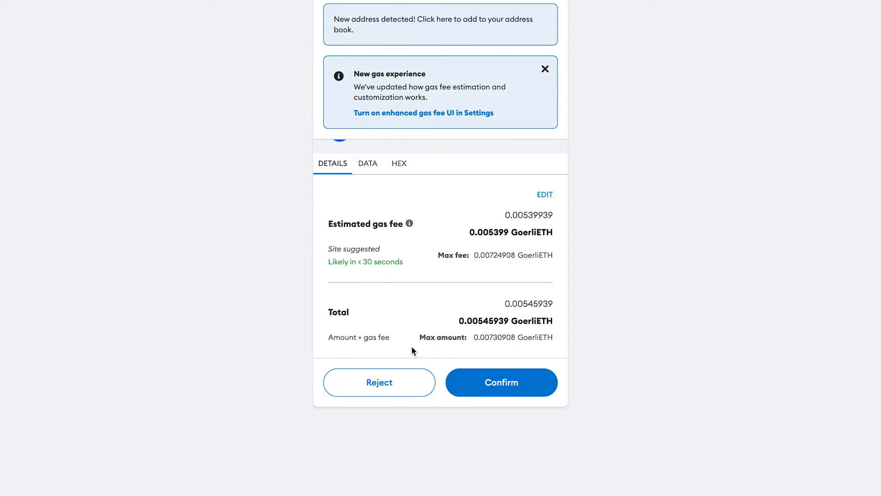
Confirm the mint transaction in MetaMask with its GoerliETH gas fee.
left_click(492, 394)
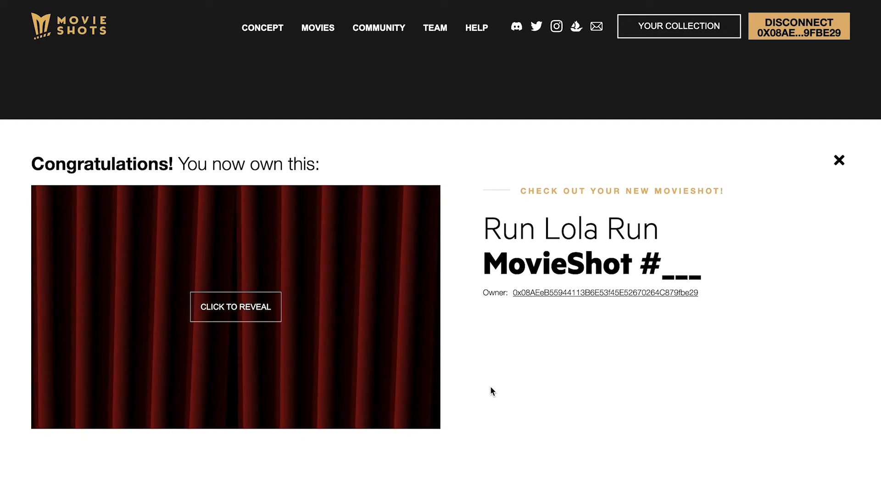
Reveal the three newly minted MovieShots #76, #77, #78 and play #78's movie segment.
left_click(261, 317)
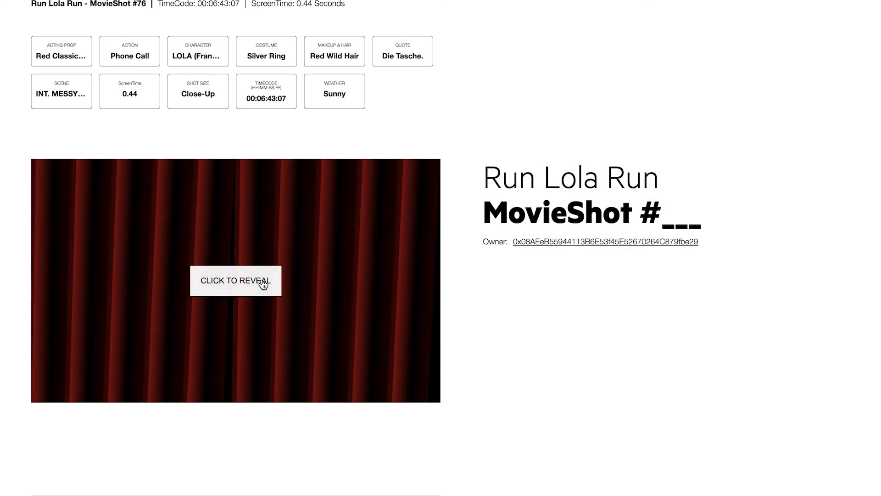
left_click(256, 285)
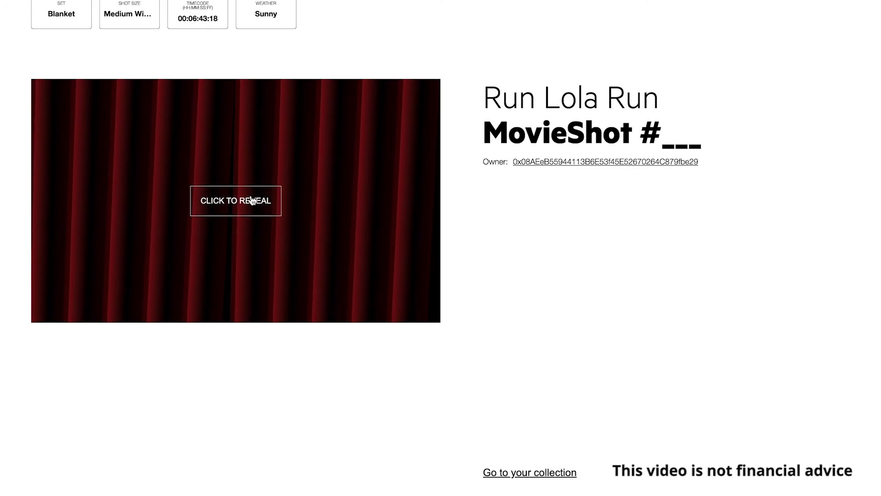
left_click(254, 200)
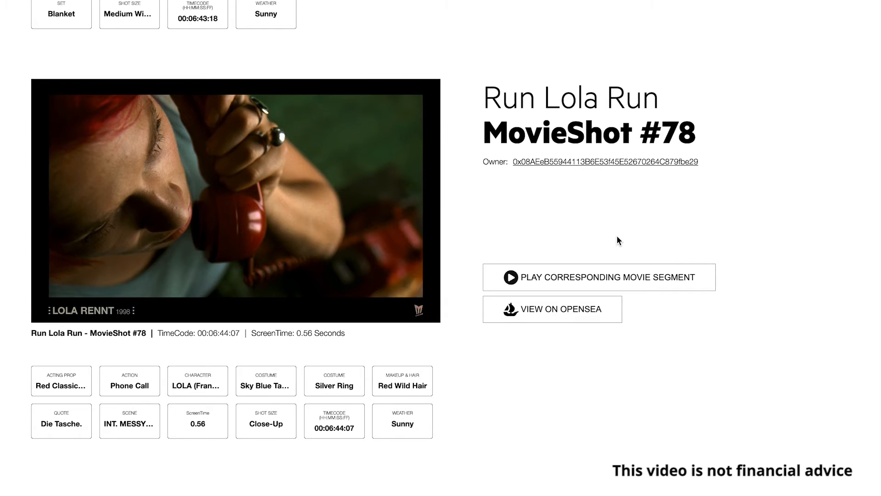
left_click(510, 277)
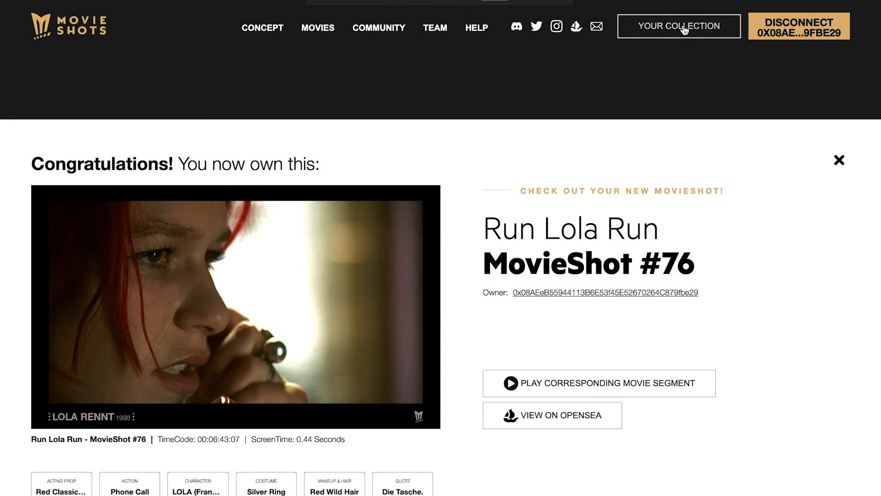
From Your Collection of 23 MovieShots, go to Run Lola Run MovieShot #78's detail page.
left_click(684, 30)
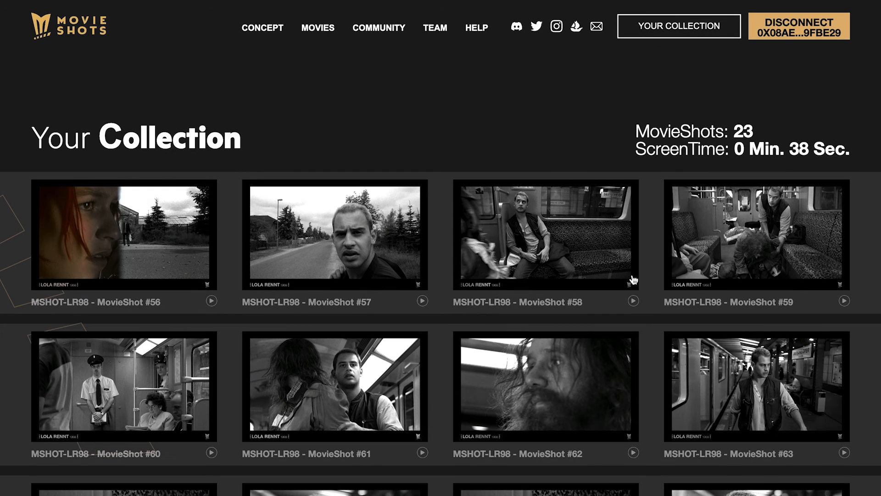
scroll(634, 278, "down", 5)
scroll(633, 278, "down", 3)
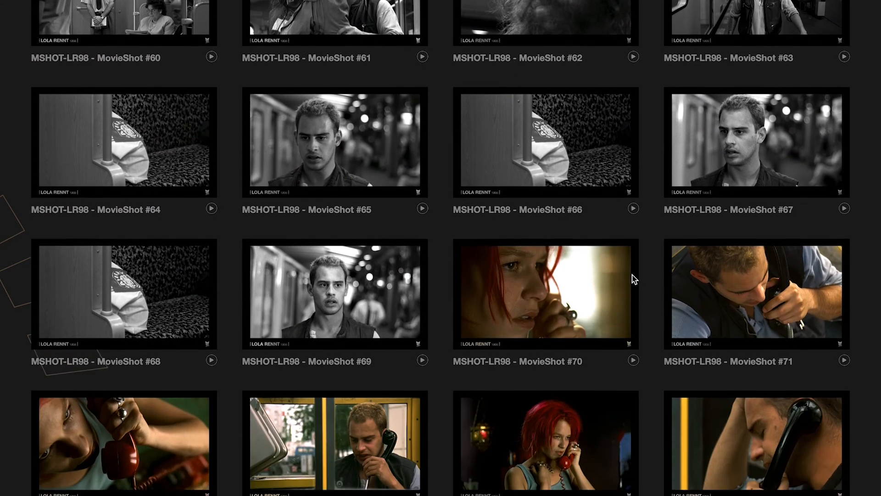
scroll(633, 279, "down", 3)
scroll(633, 278, "down", 3)
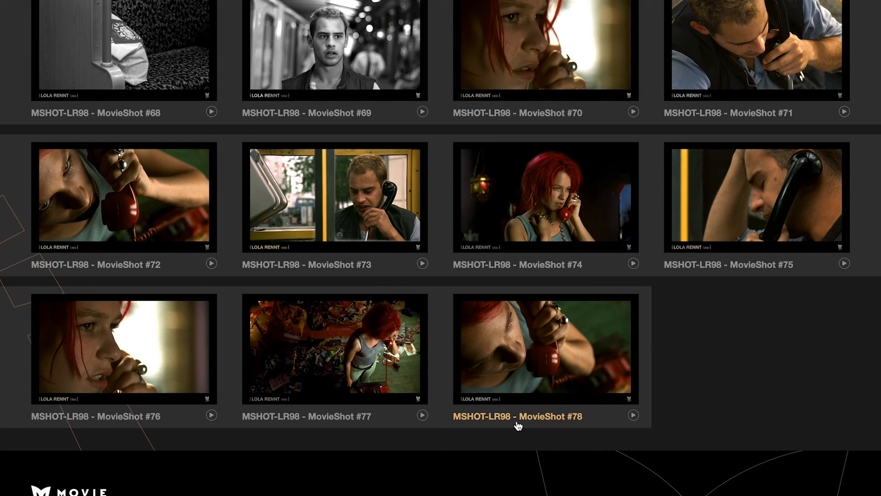
left_click(519, 416)
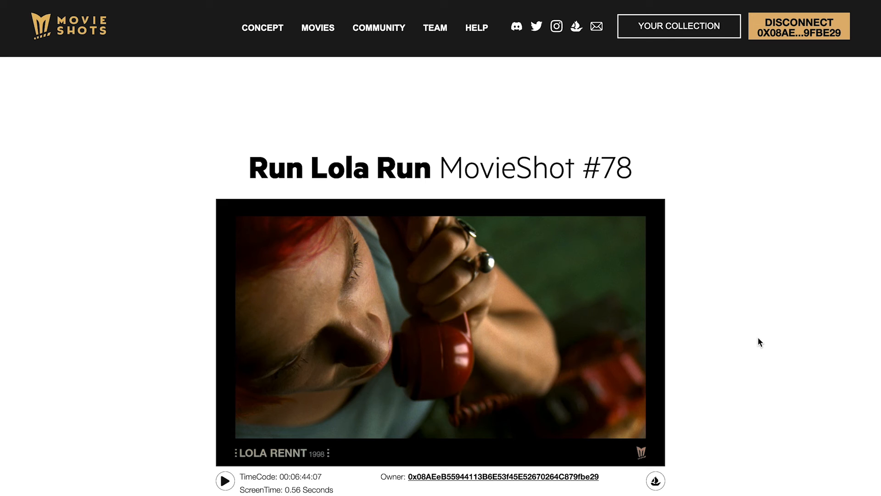
scroll(171, 411, "down", 2)
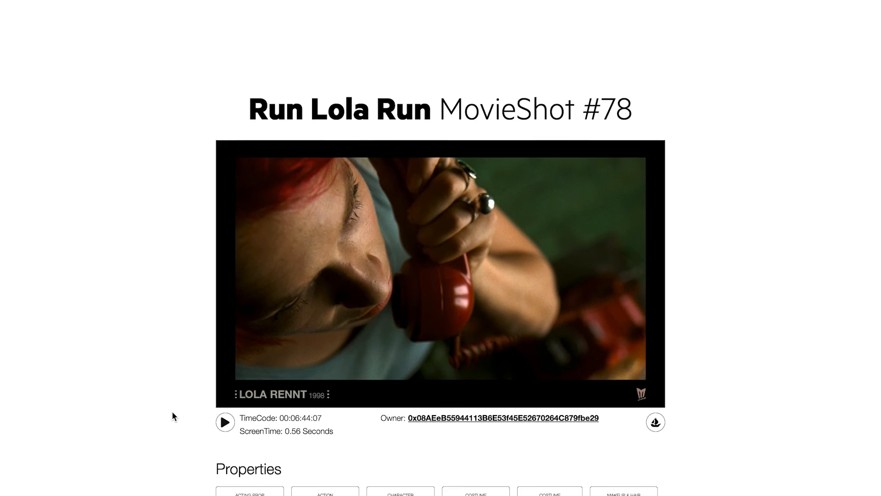
scroll(171, 411, "down", 2)
scroll(171, 411, "down", 2)
scroll(171, 411, "down", 2)
scroll(171, 411, "up", 2)
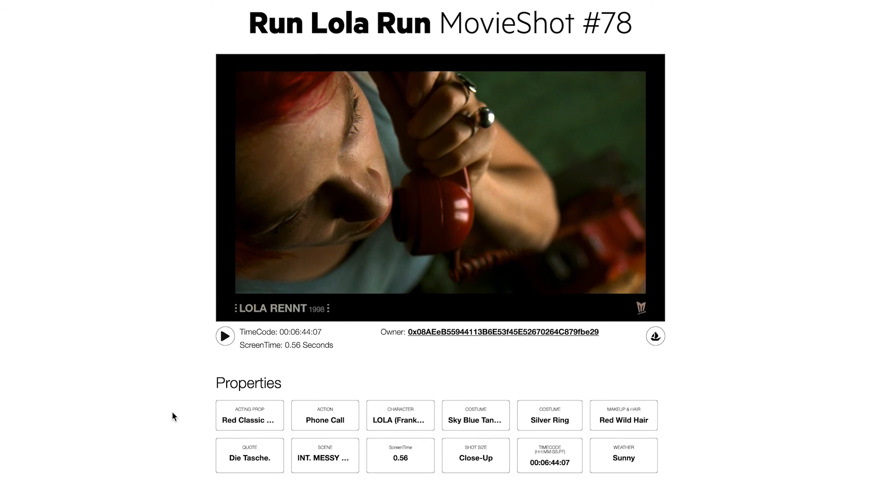
scroll(171, 411, "up", 1)
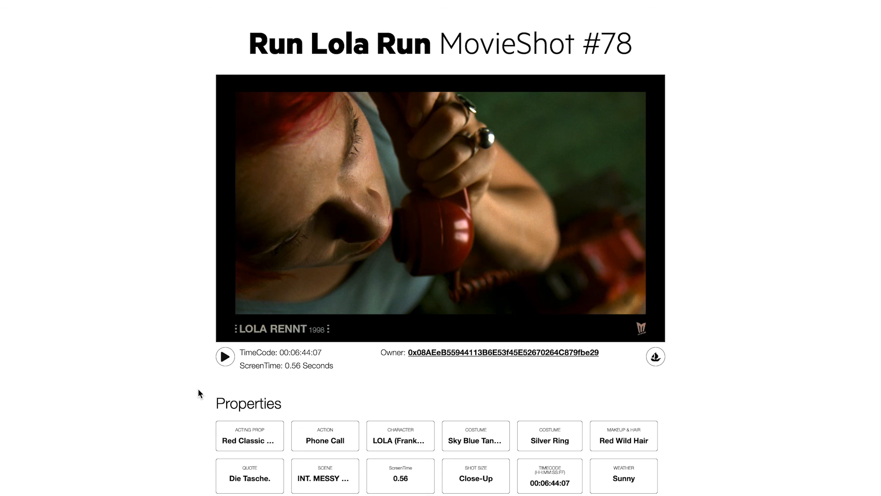